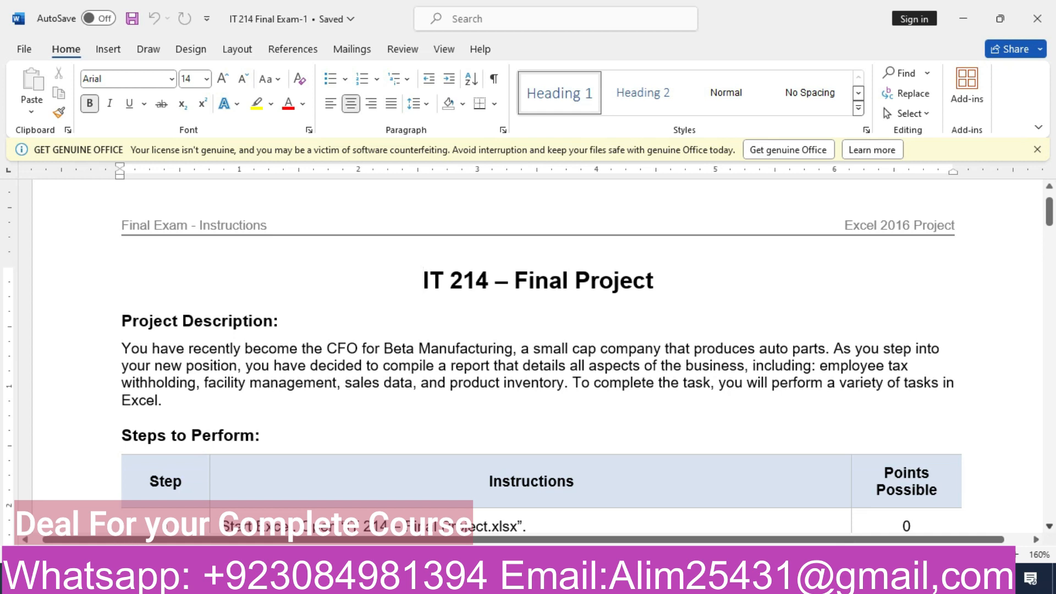
Step: Highlight the step 1 row of the instructions table in yellow
scroll(528, 357, "down", 3)
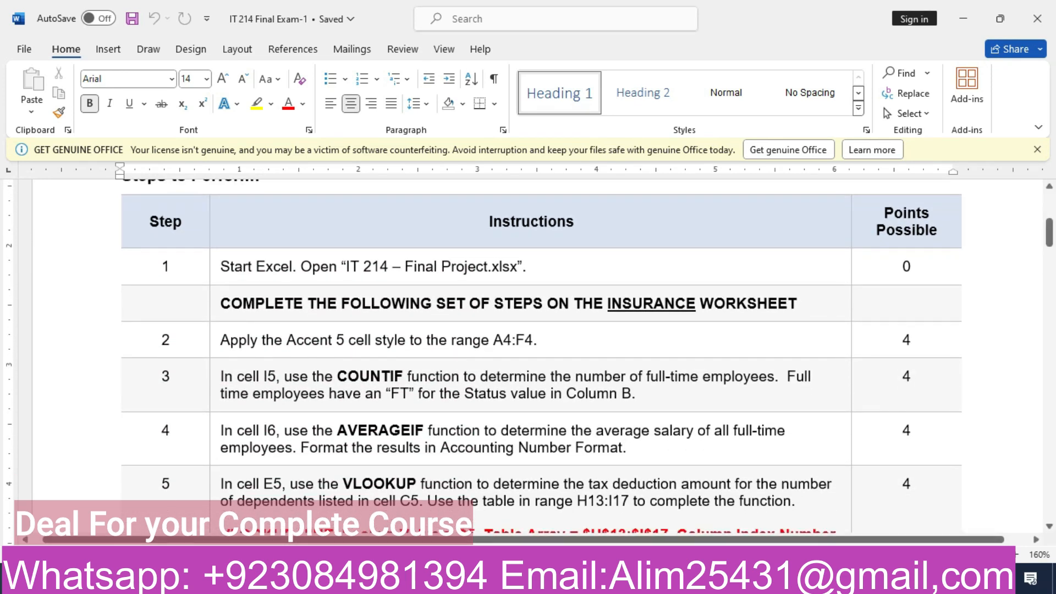
left_click(97, 269)
left_click(172, 243)
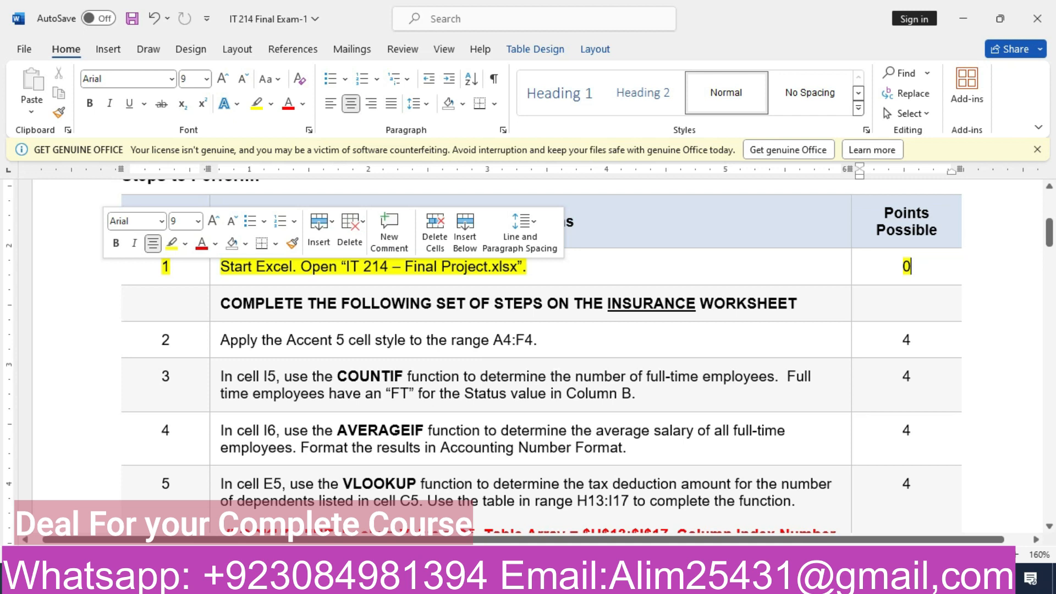
Step: Switch to the Final Project workbook in Excel and display the Insurance worksheet
key("alt+Tab")
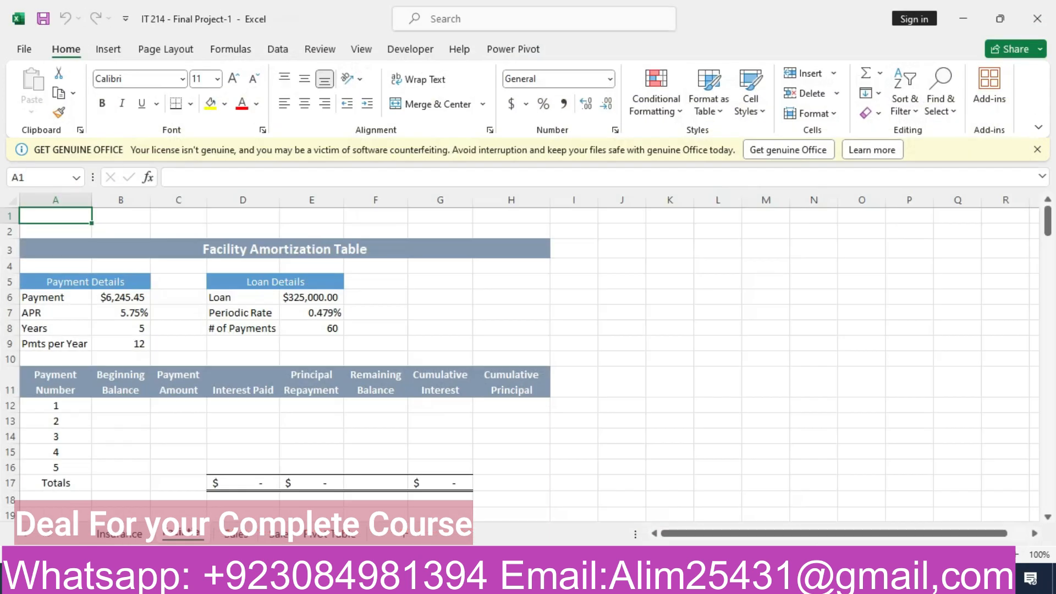
key("alt+Tab")
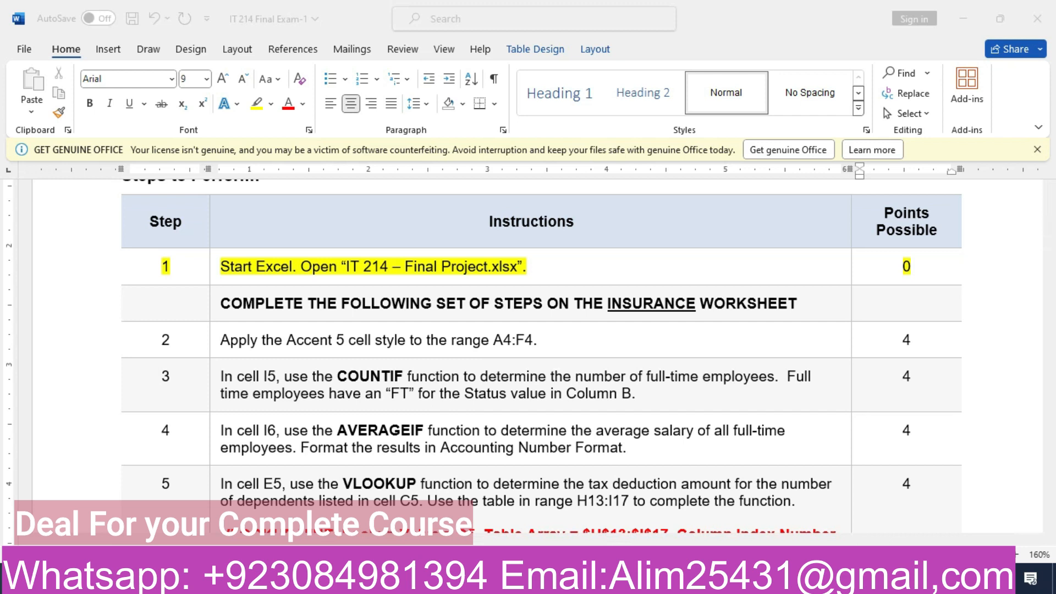
key("alt+Tab")
key("ctrl+Page_Up")
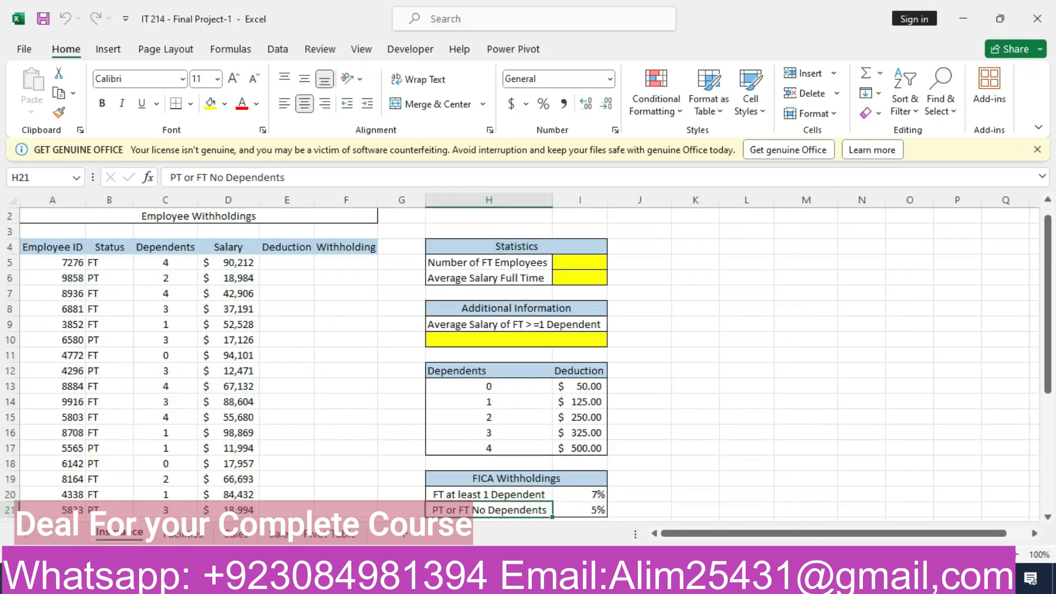
Step: Switch back to the Word instructions and highlight the step 2 table row in yellow
key("alt+Tab")
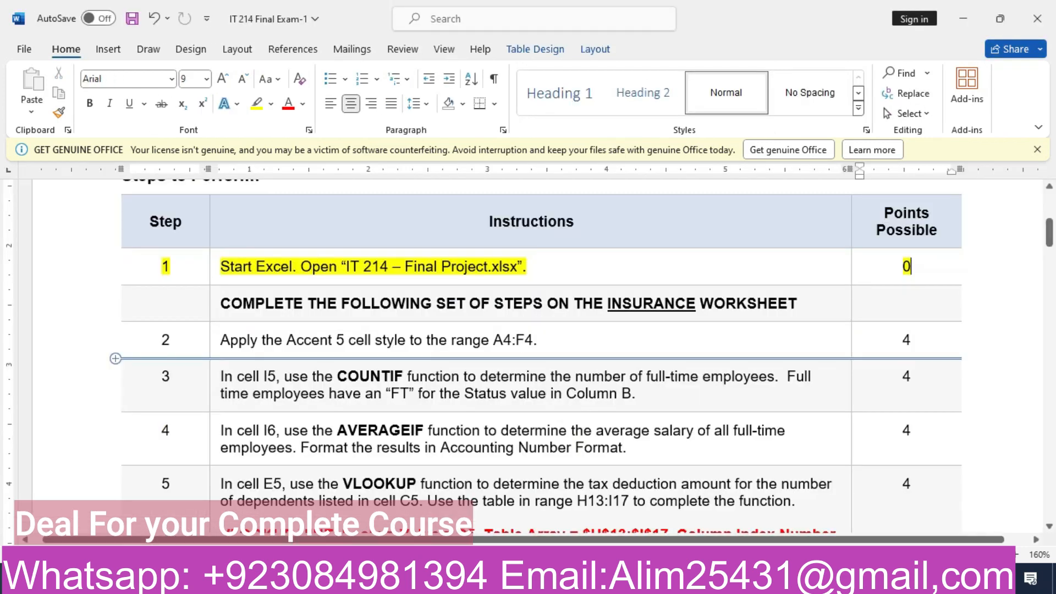
left_click(82, 342)
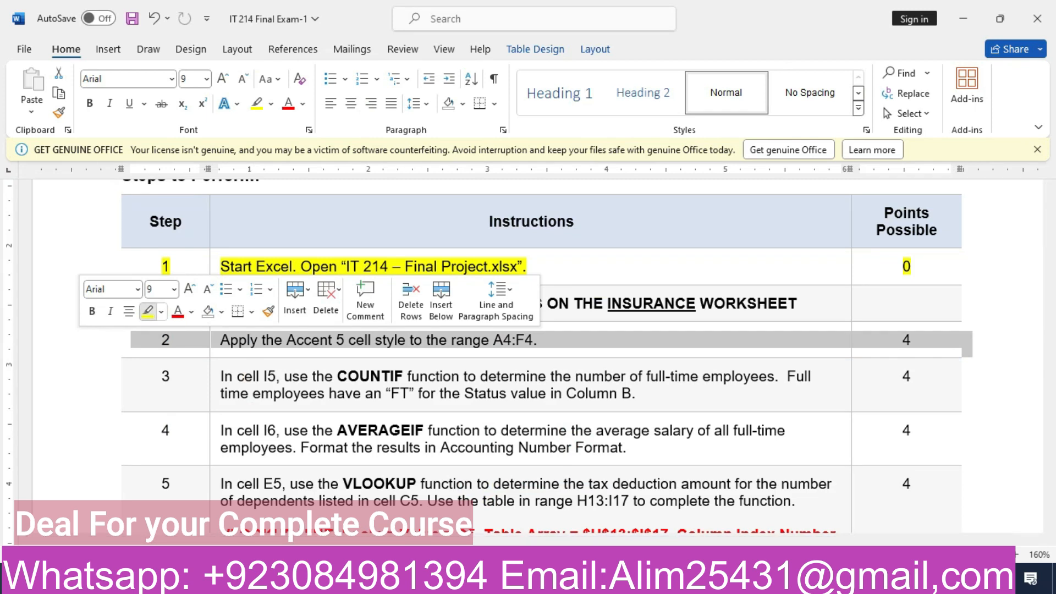
left_click(148, 312)
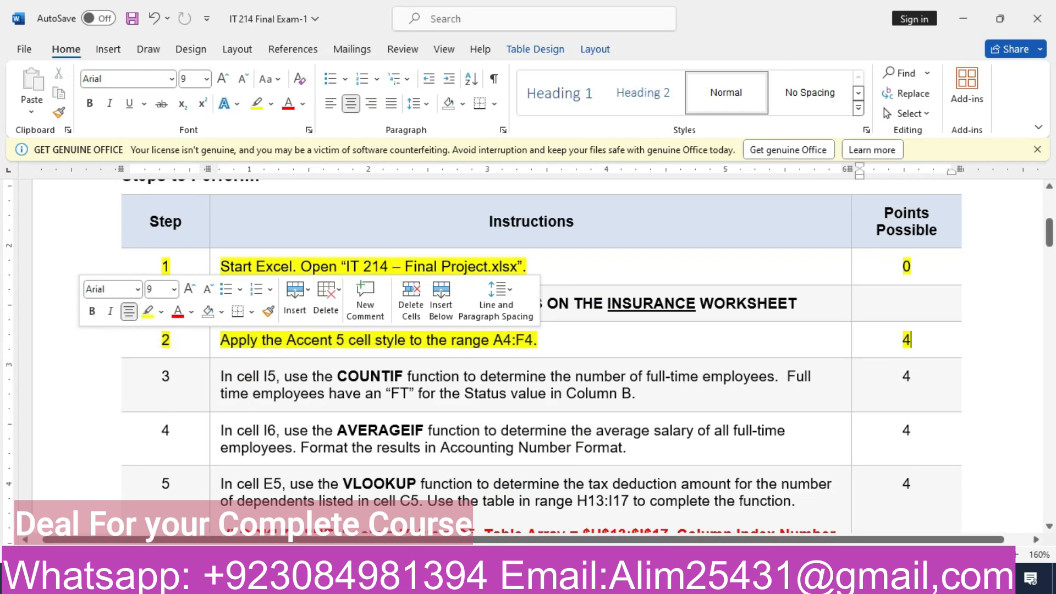
Step: Switch to Excel and apply the Accent4 cell style to the header range A4:F4 on the Insurance sheet
key("alt+Tab")
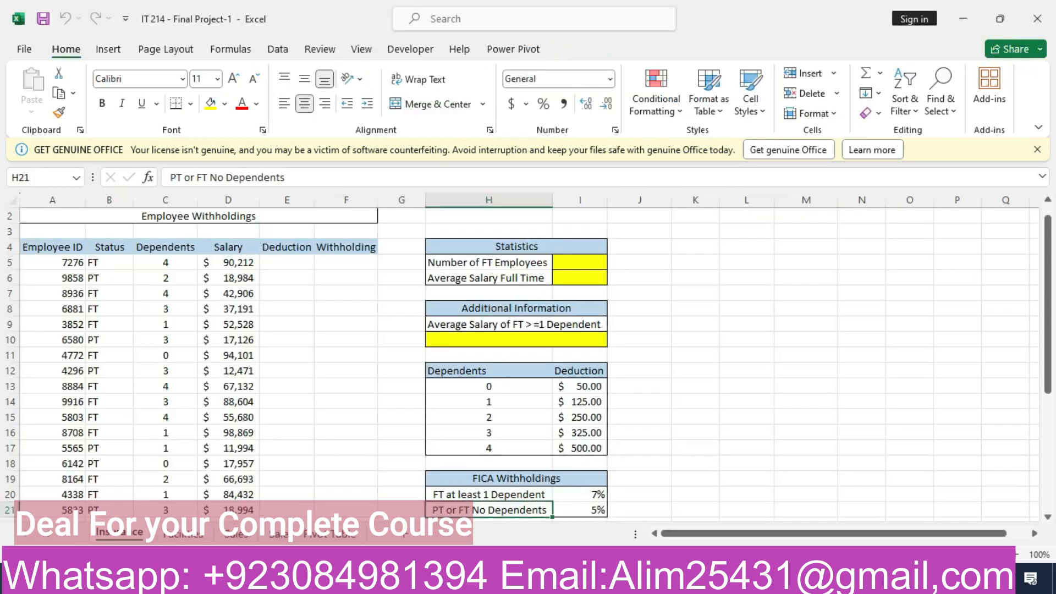
left_click(199, 217)
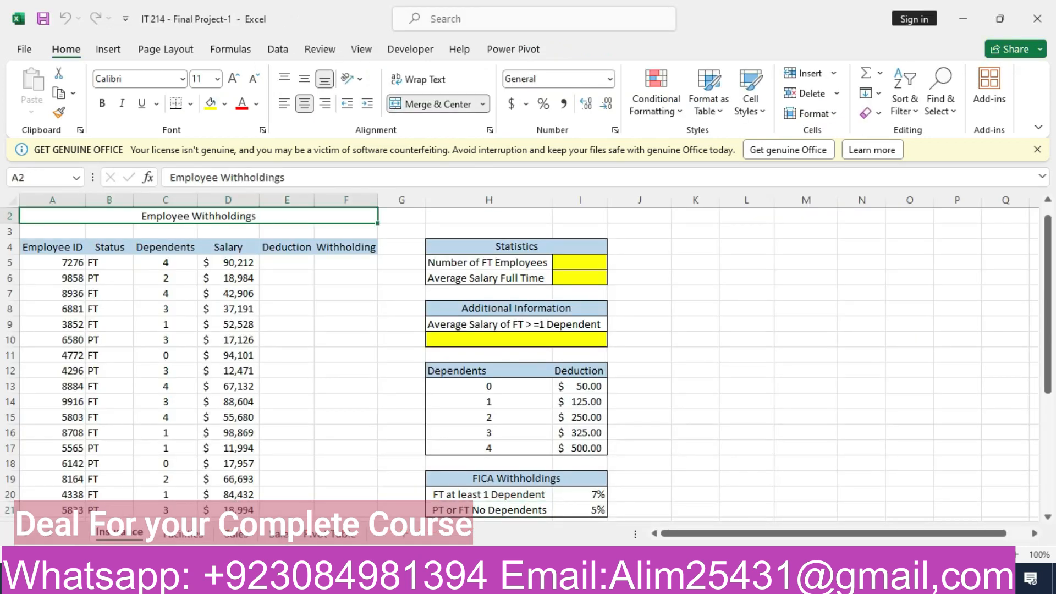
left_click(52, 247)
key("shift+Right")
key("shift+Right")
key("shift+Right")
key("shift+Right")
key("shift+Right")
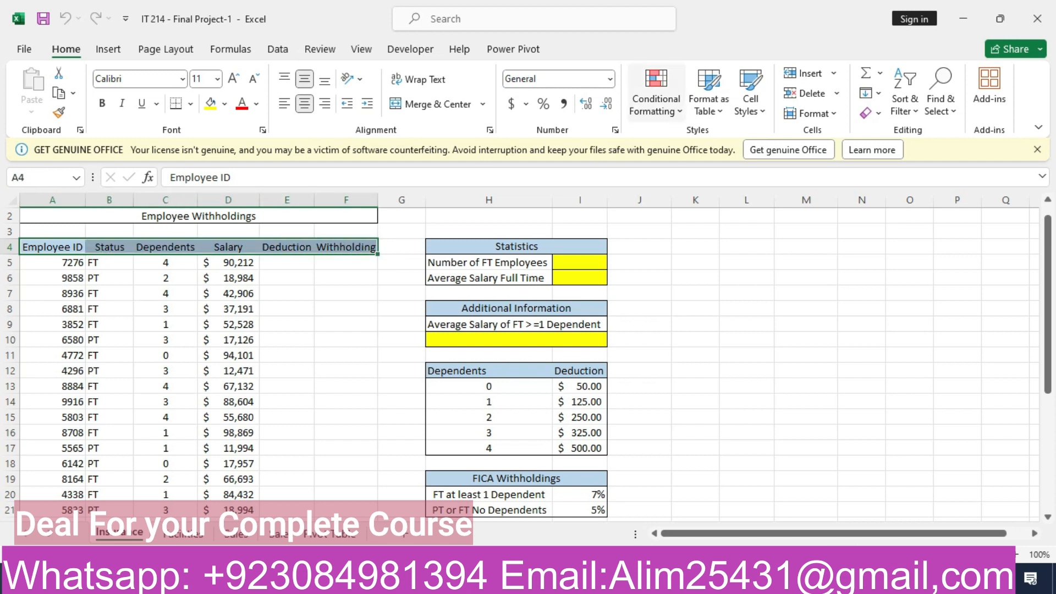
left_click(751, 96)
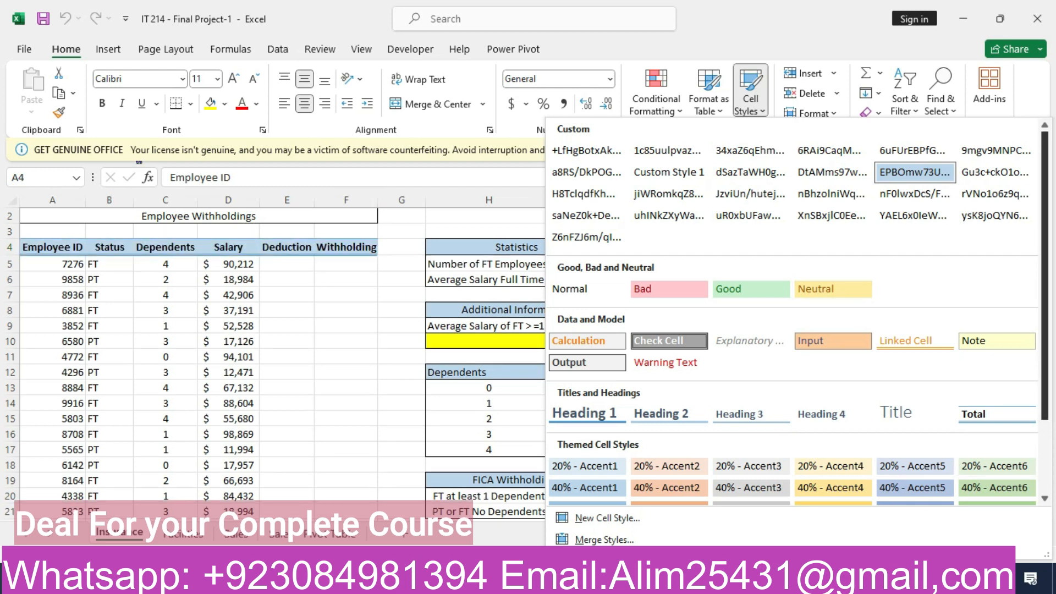
scroll(792, 330, "down", 3)
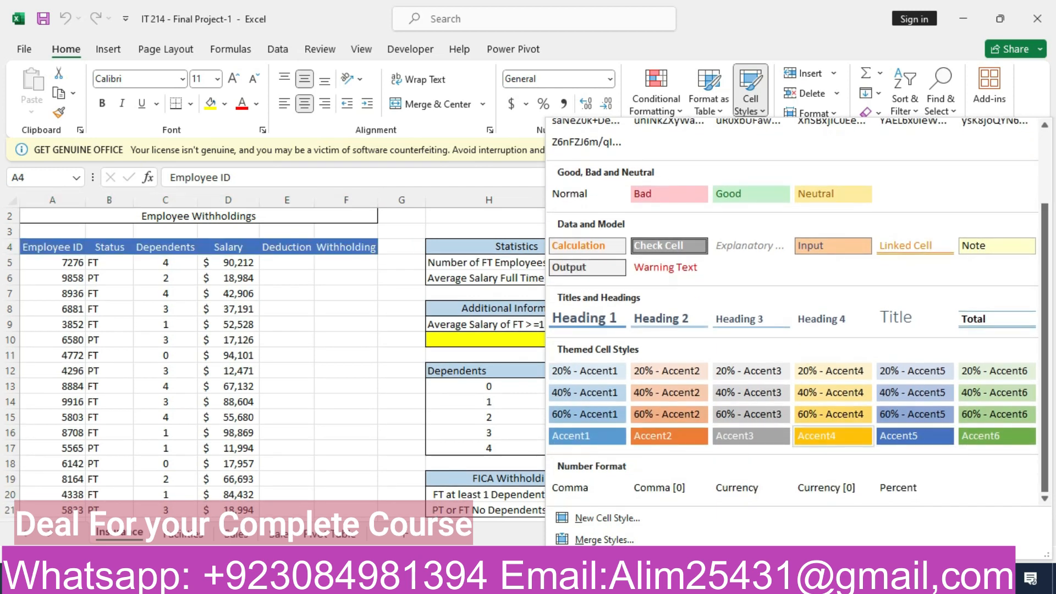
left_click(833, 435)
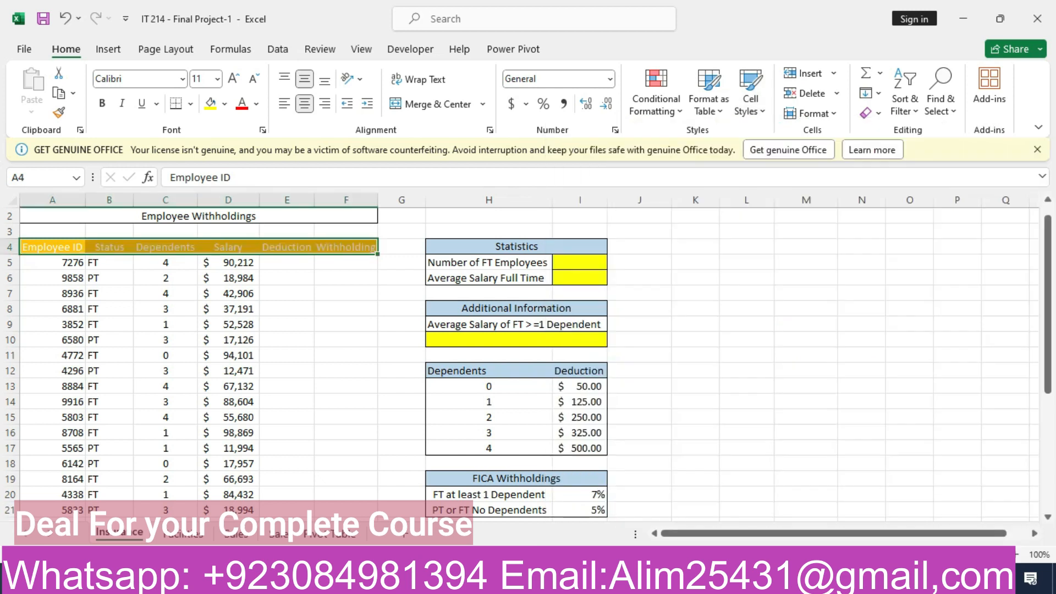
Step: Return to the Word instructions and highlight the step 3 row about COUNTIF in yellow
key("alt+Tab")
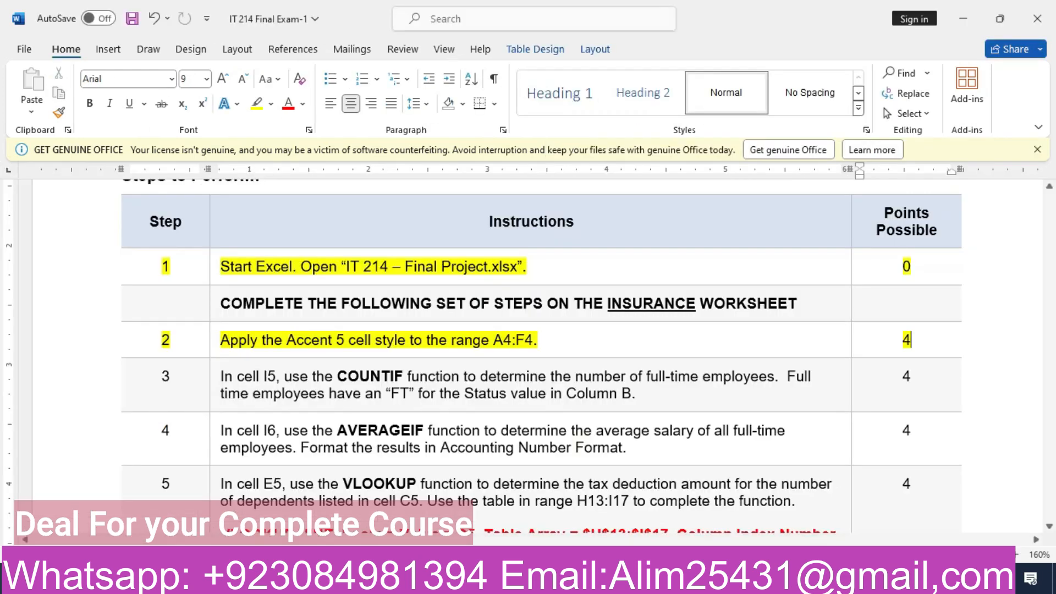
left_click(79, 386)
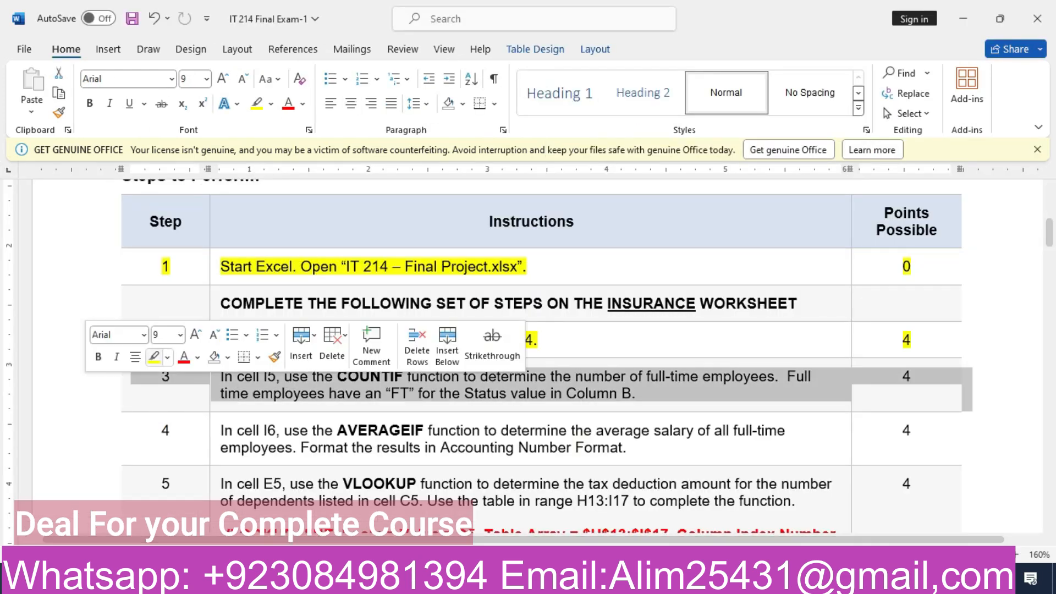
left_click(154, 357)
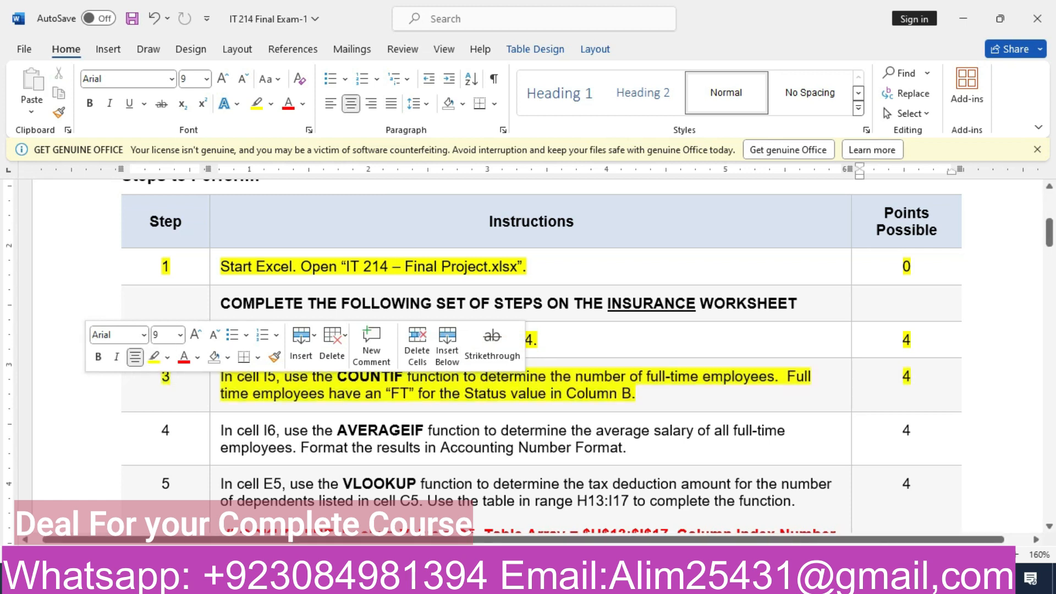
scroll(542, 356, "down", 2)
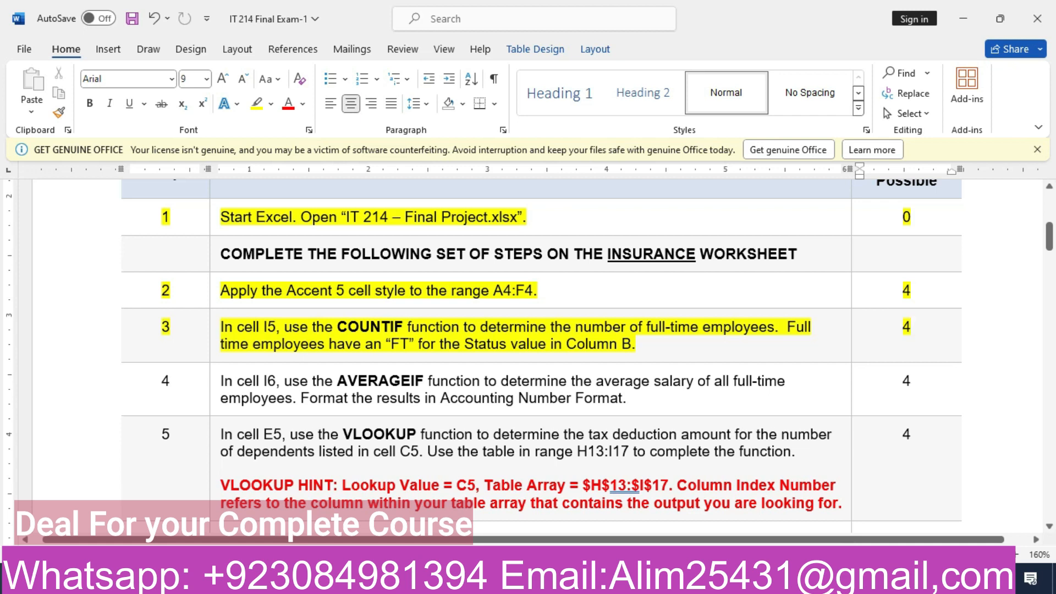
Step: Switch to Excel and enter =COUNTIF(B5:B34,"FT") in cell I5 to count the full-time employees
left_click(545, 581)
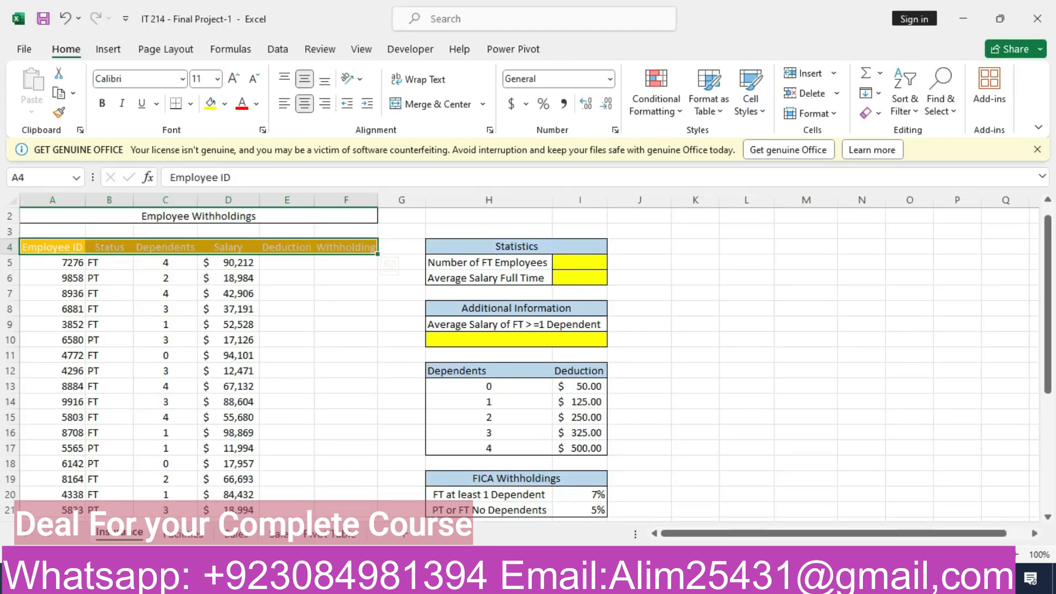
left_click(580, 263)
type("=")
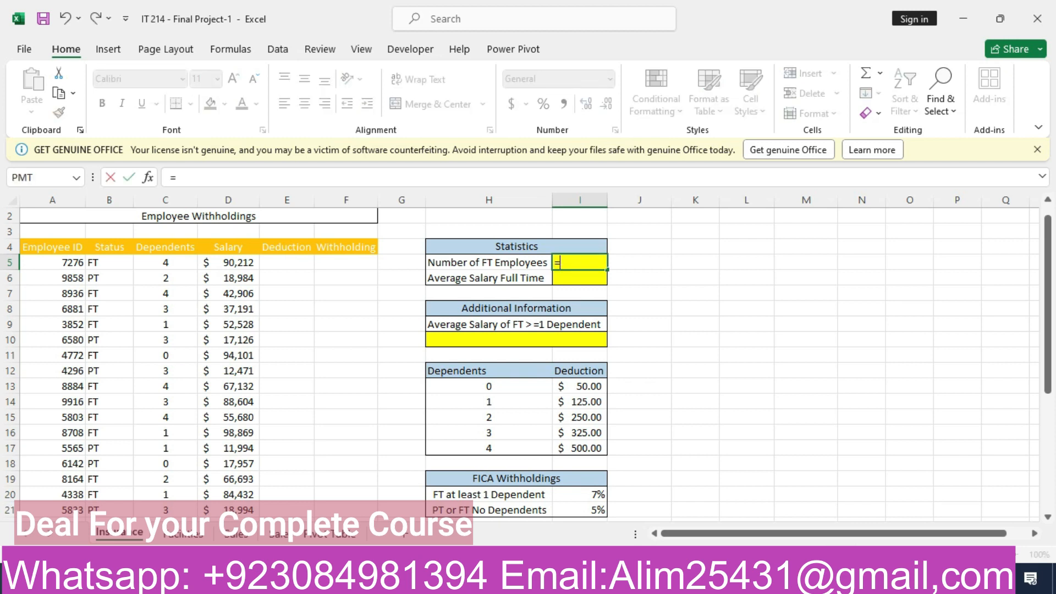
type("coun")
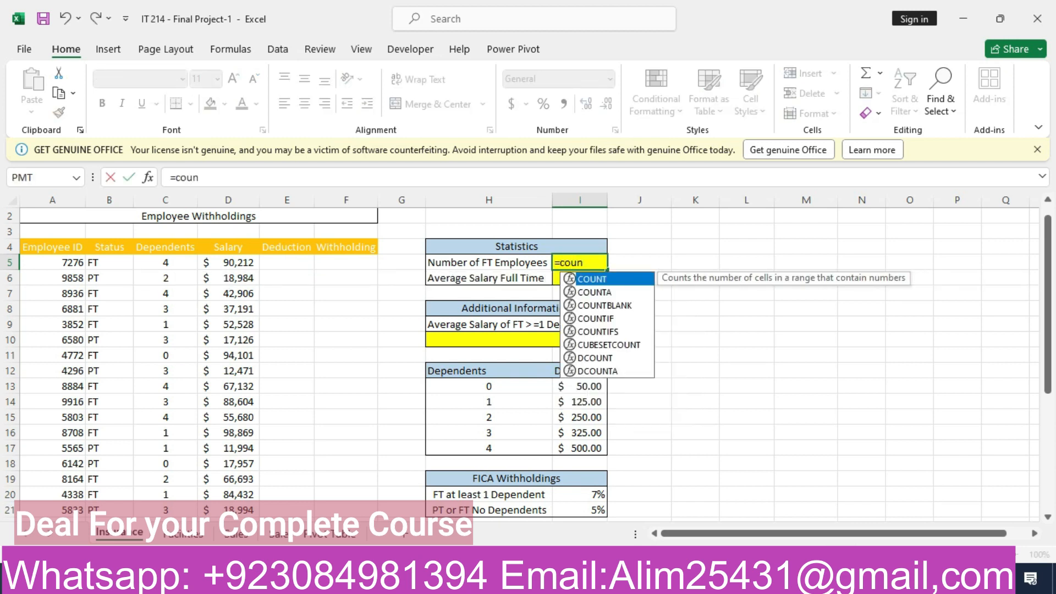
type("tif")
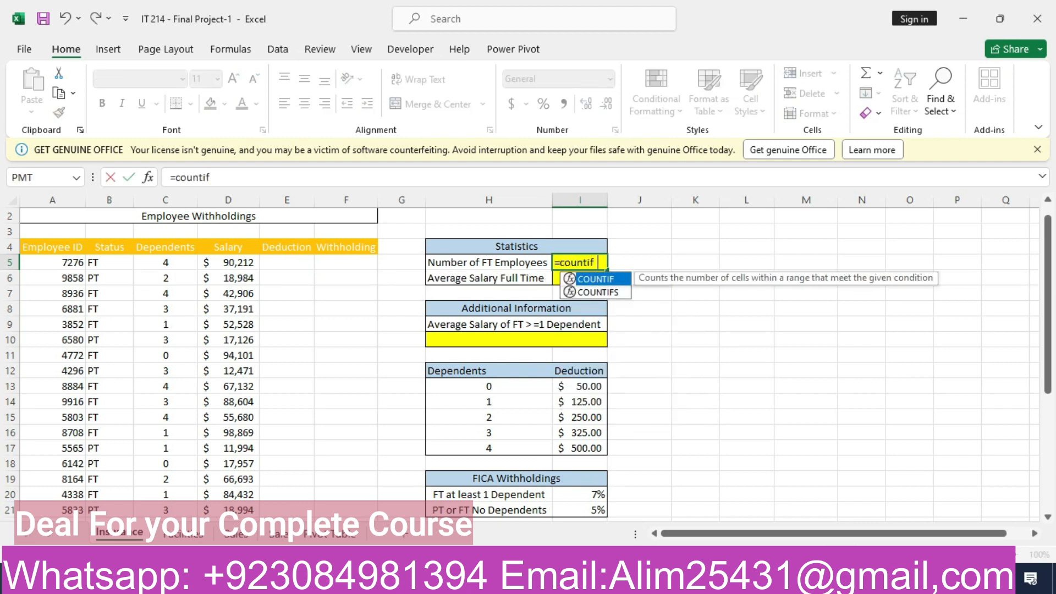
type("(")
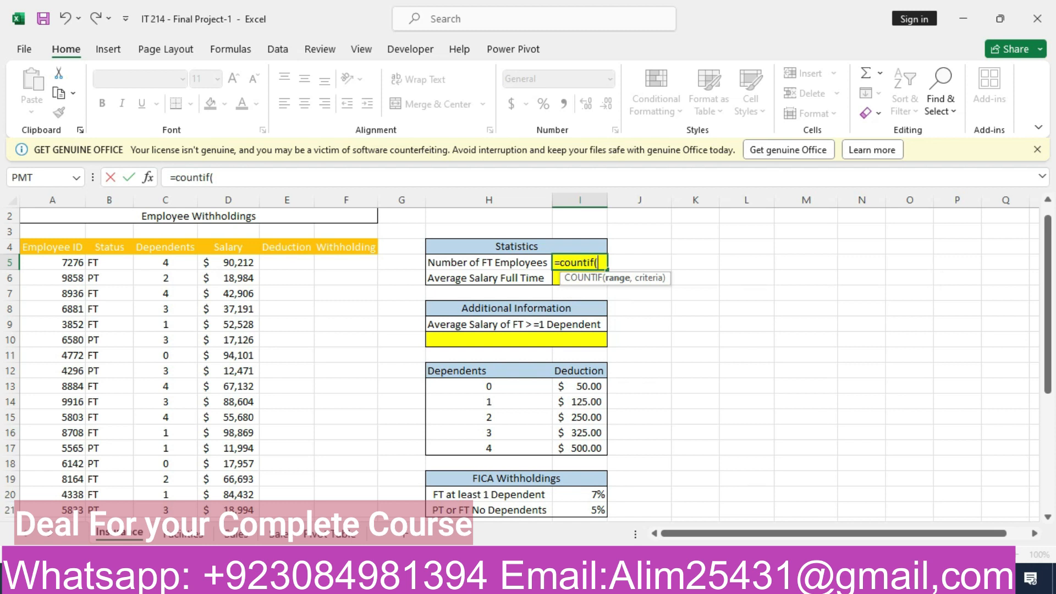
left_click_drag(109, 263, 109, 448)
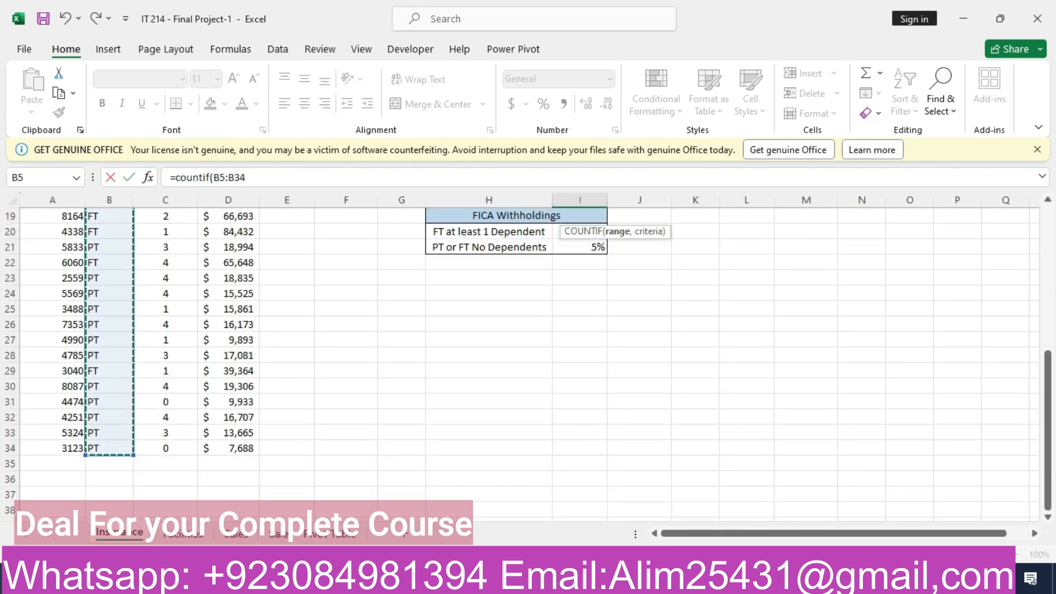
left_click_drag(1048, 432, 1048, 287)
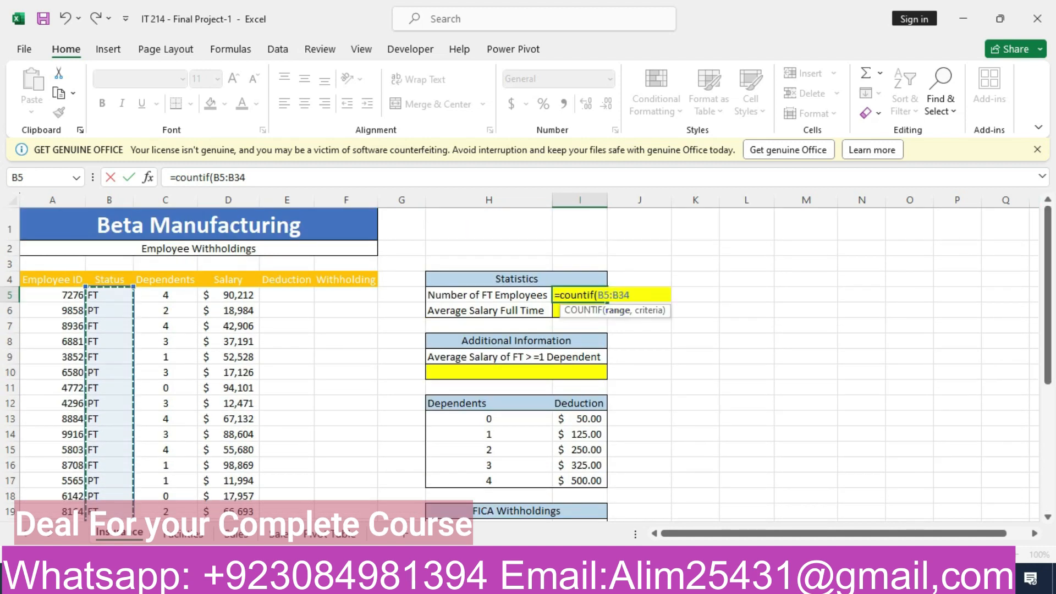
type(",\"")
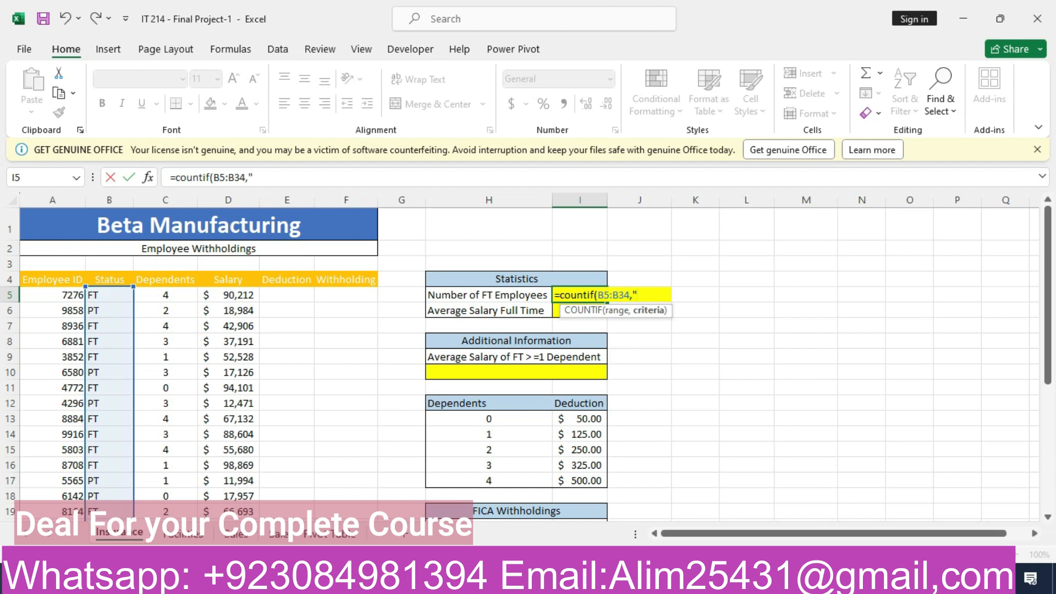
type("FT\")")
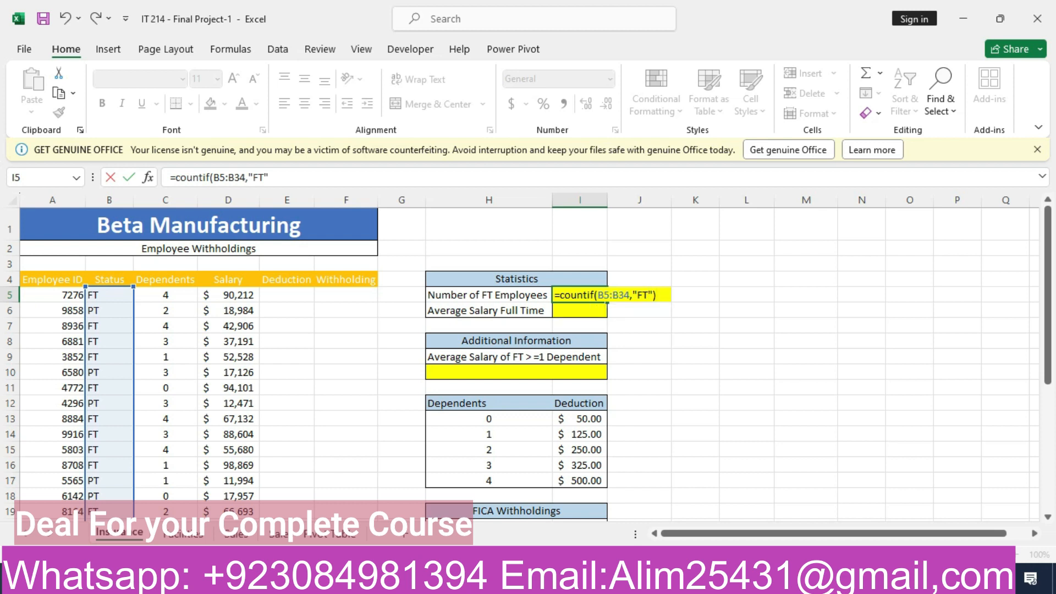
key("Return")
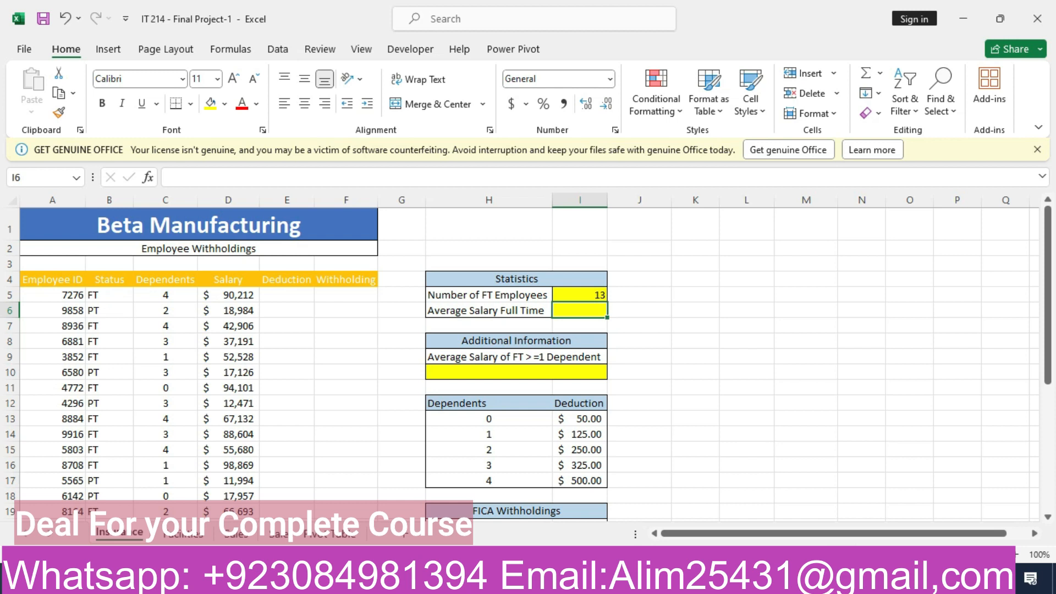
left_click(580, 295)
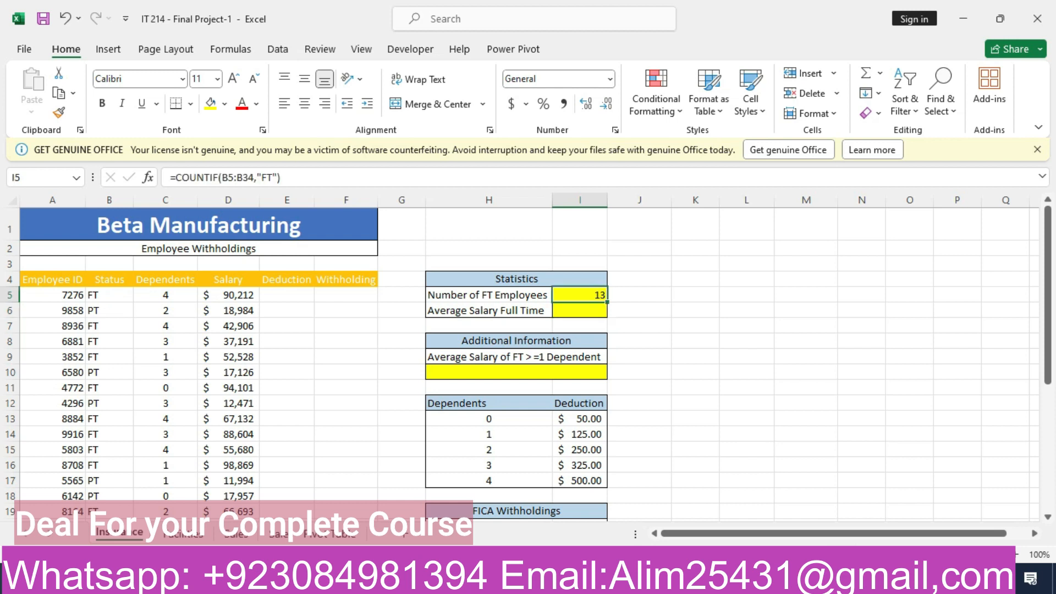
Step: Switch to the Word instructions and highlight the step 4 row about AVERAGEIF in yellow
key("alt+Tab")
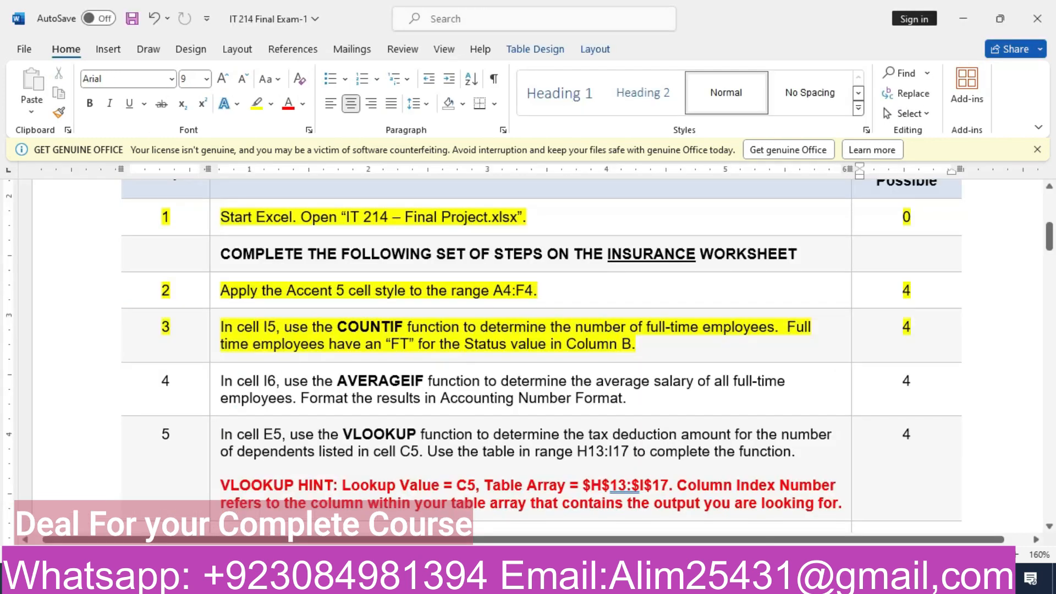
left_click(92, 385)
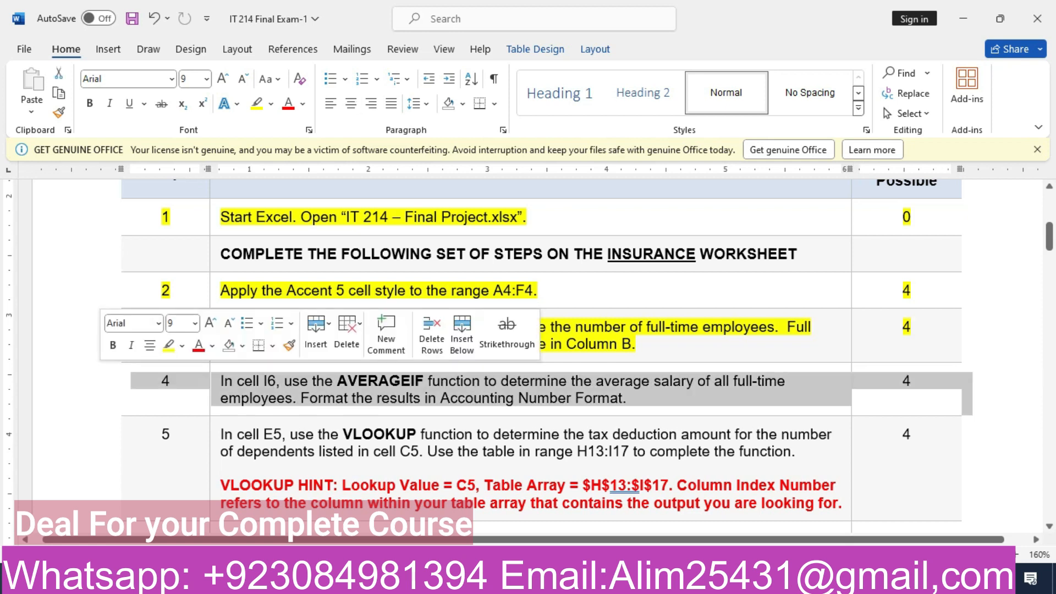
left_click(169, 345)
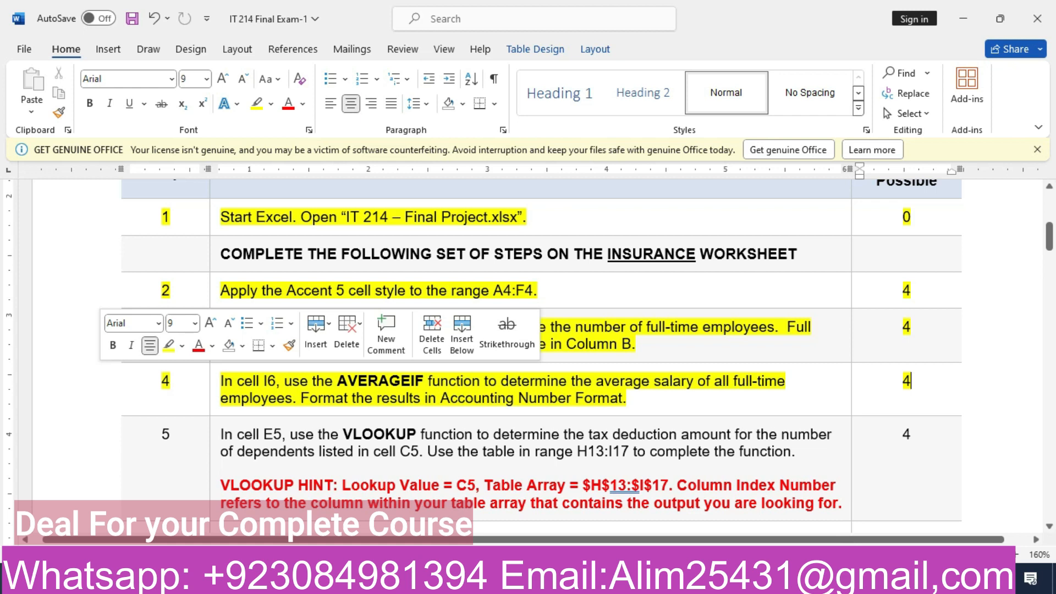
Step: Switch to Excel and try to average the full-time salaries in cell I6 with =AVERAGEIF(D5:D34,"FT")
key("alt+Tab")
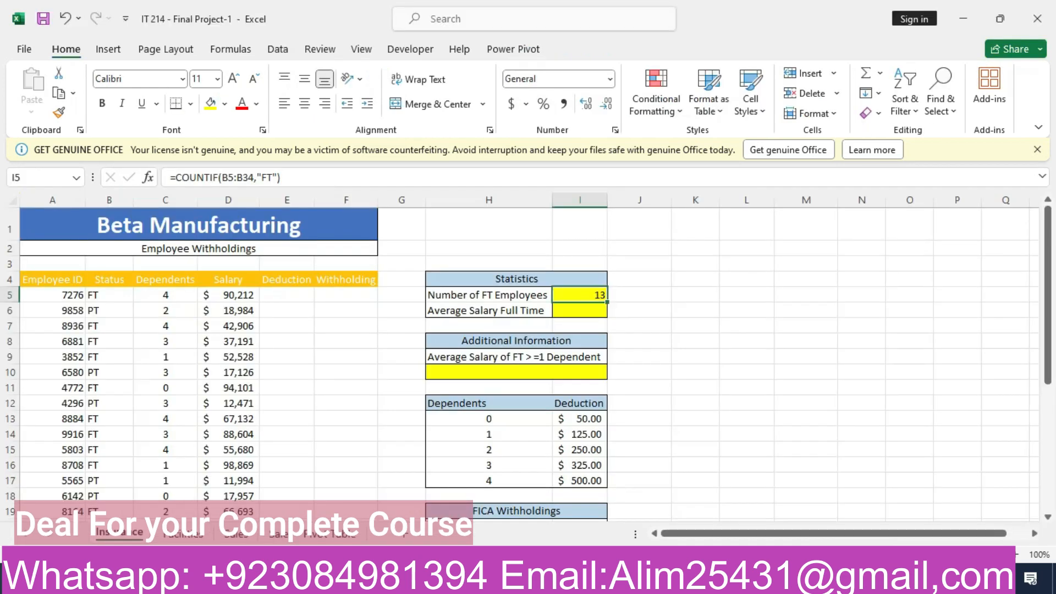
left_click(580, 311)
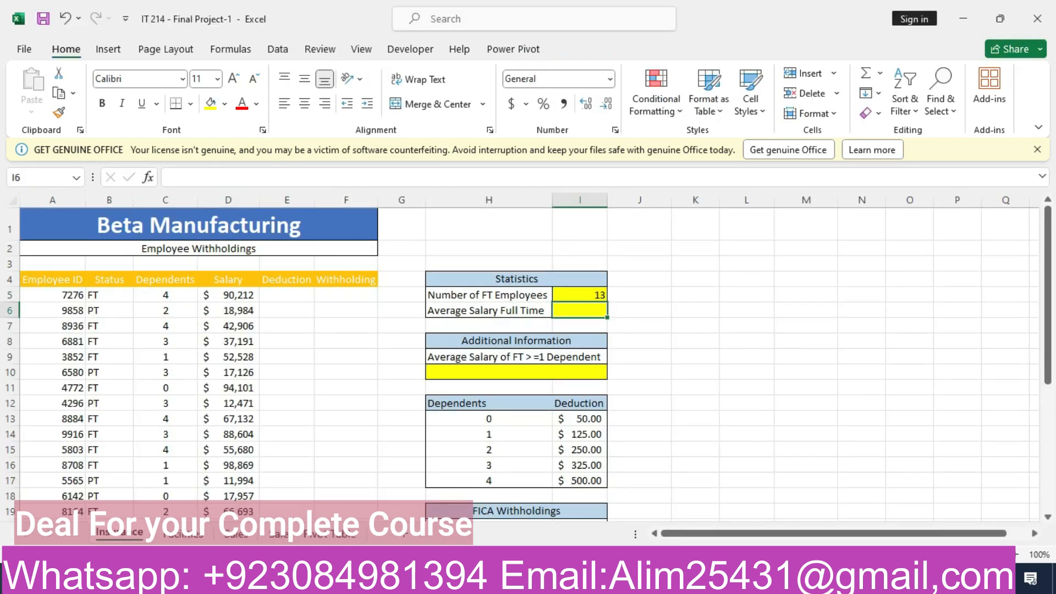
type("=a")
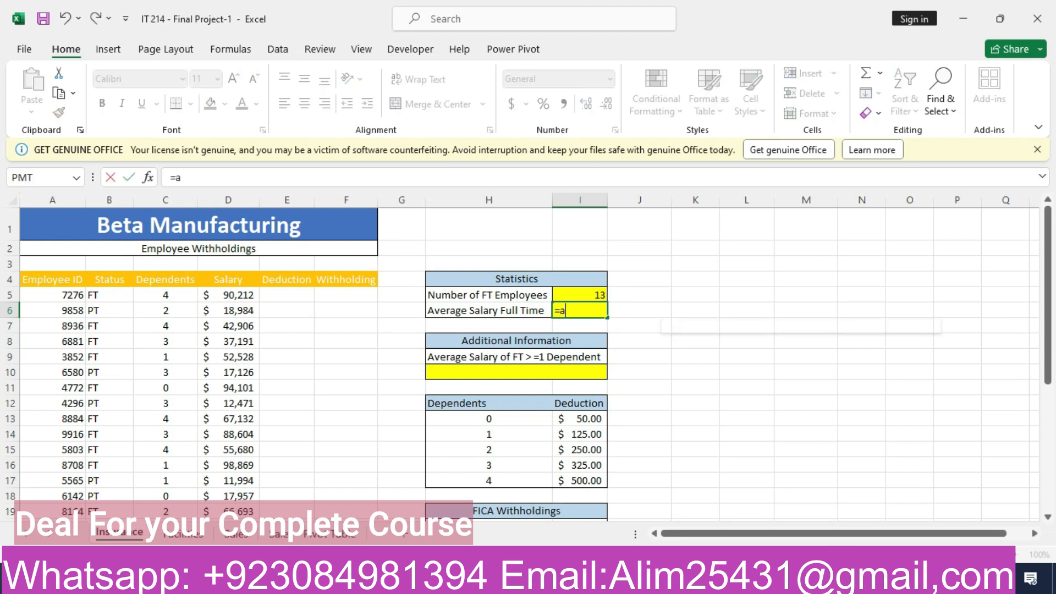
type("verageif(")
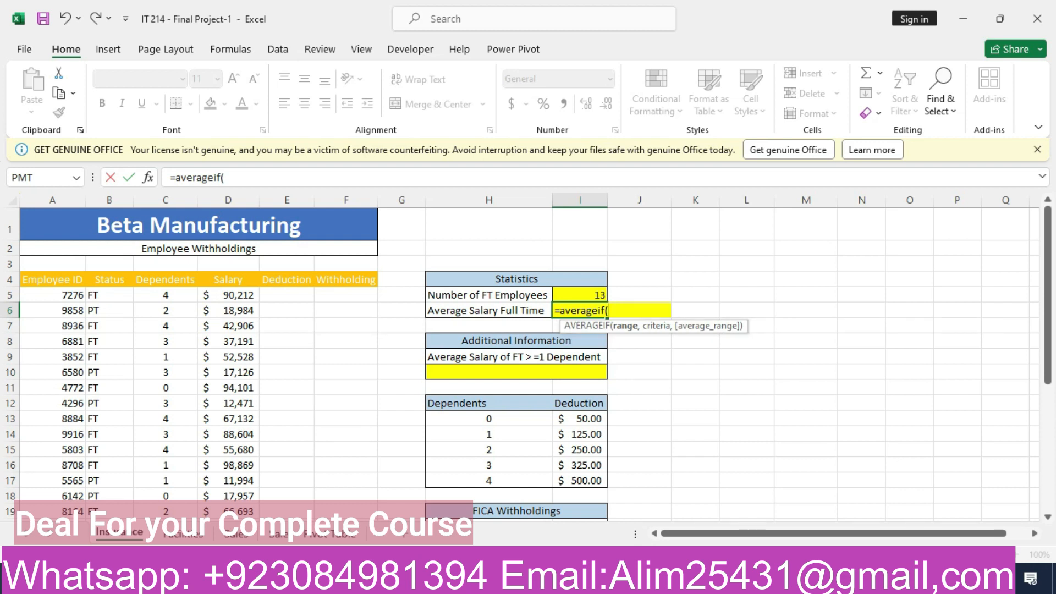
left_click_drag(228, 294, 229, 497)
type(",")
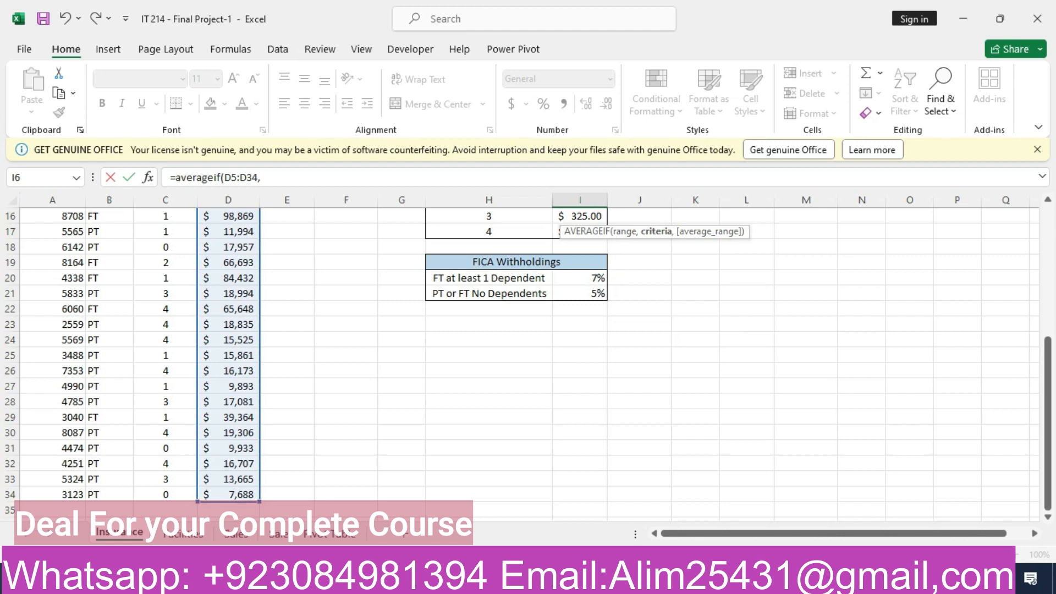
left_click_drag(1048, 396, 1048, 287)
type("\"FT")
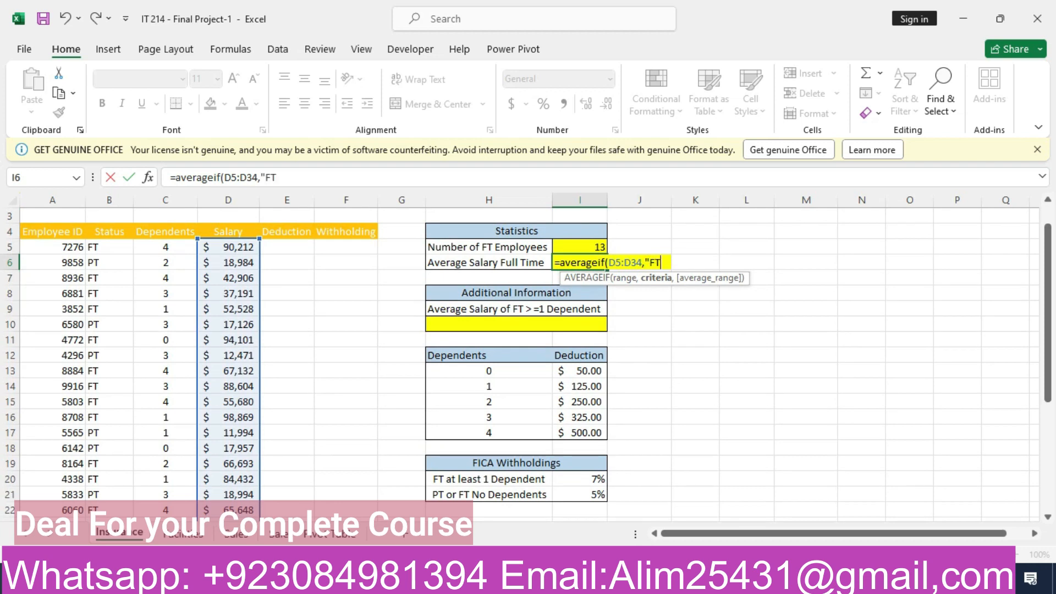
type("\")")
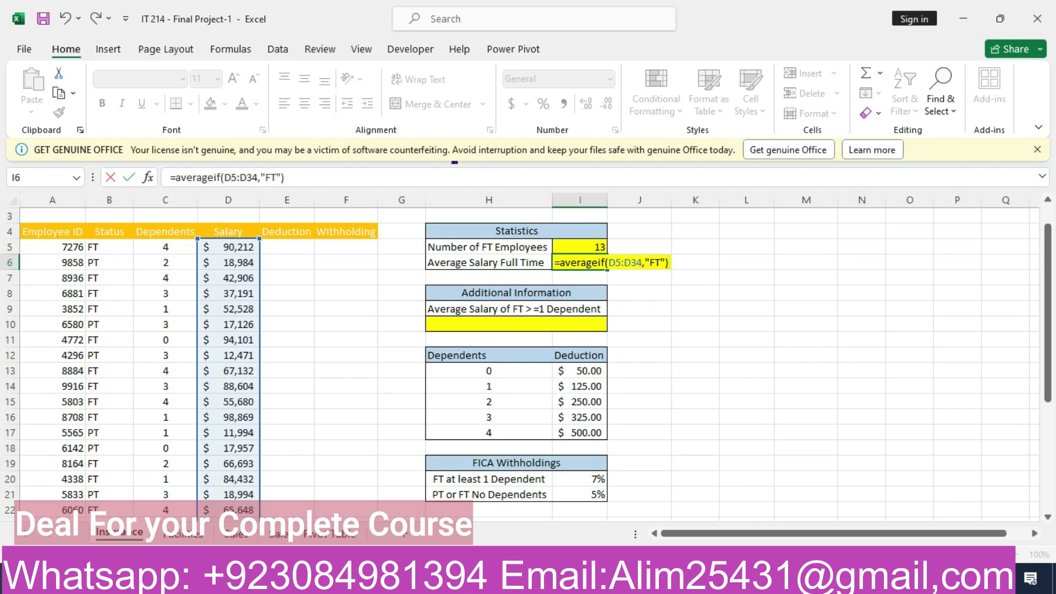
key("Return")
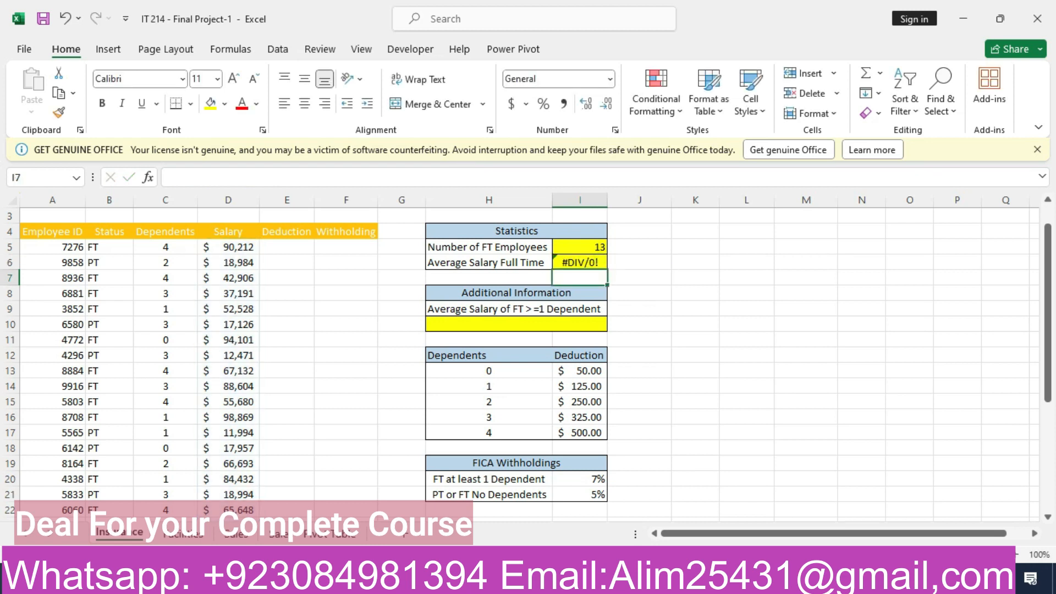
Step: Clear the AVERAGEIF formula from cell I6, leaving the cell open for editing
left_click(580, 263)
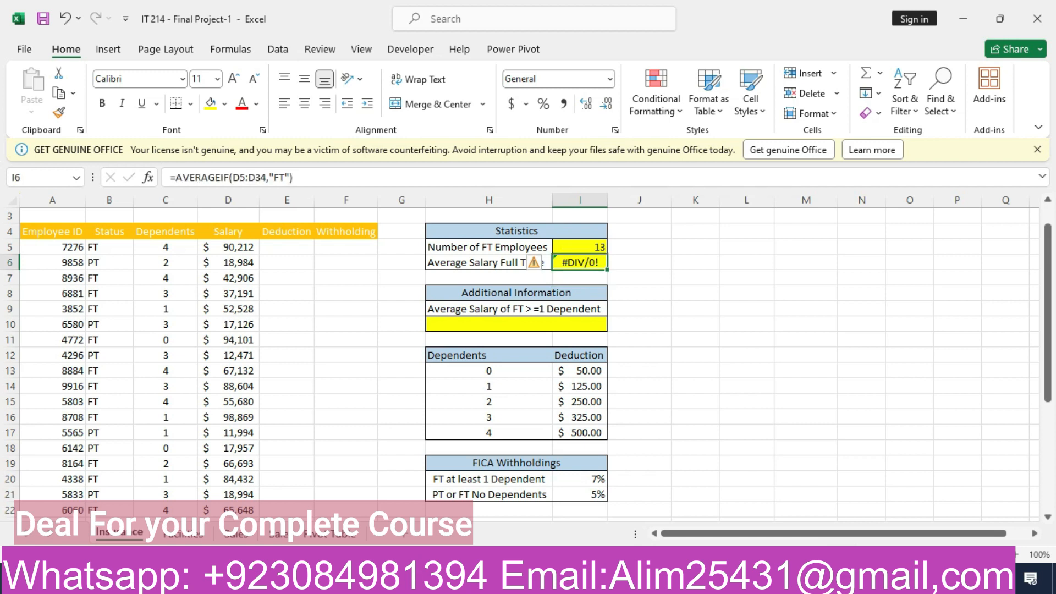
key("F2")
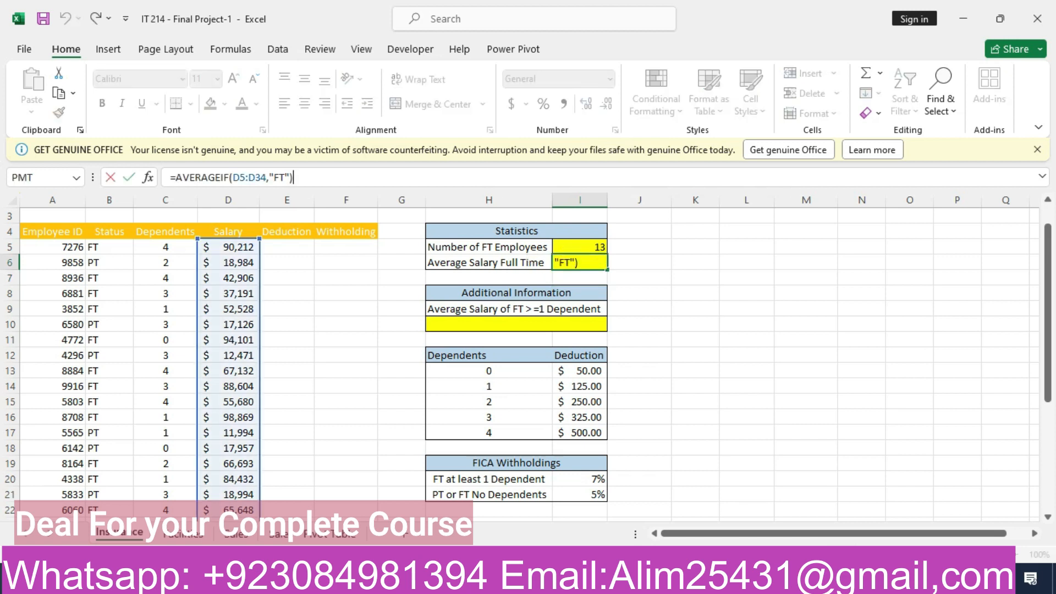
key("BackSpace")
key("BackSpace")
key("BackSpace")
key("BackSpace")
key("BackSpace")
key("BackSpace")
key("BackSpace")
key("BackSpace")
key("BackSpace")
key("BackSpace")
key("BackSpace")
key("BackSpace")
key("BackSpace")
key("BackSpace")
key("BackSpace")
key("BackSpace")
key("BackSpace")
key("BackSpace")
key("BackSpace")
key("BackSpace")
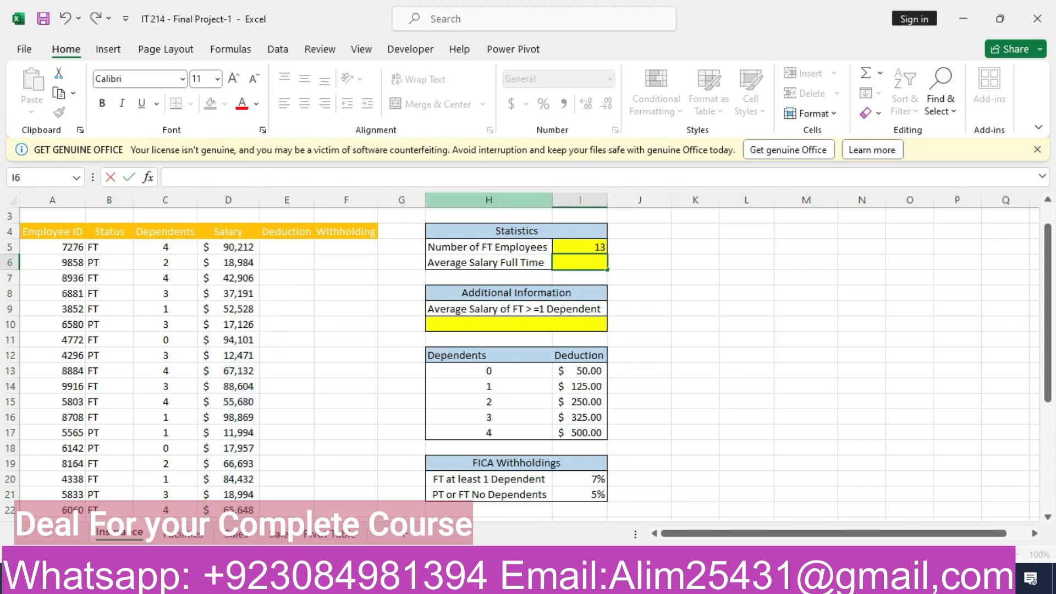
Step: Write an AVERAGEIF formula in cell I6 with B5:B34 as the range and "FT" as the criterion
type("=averageifs")
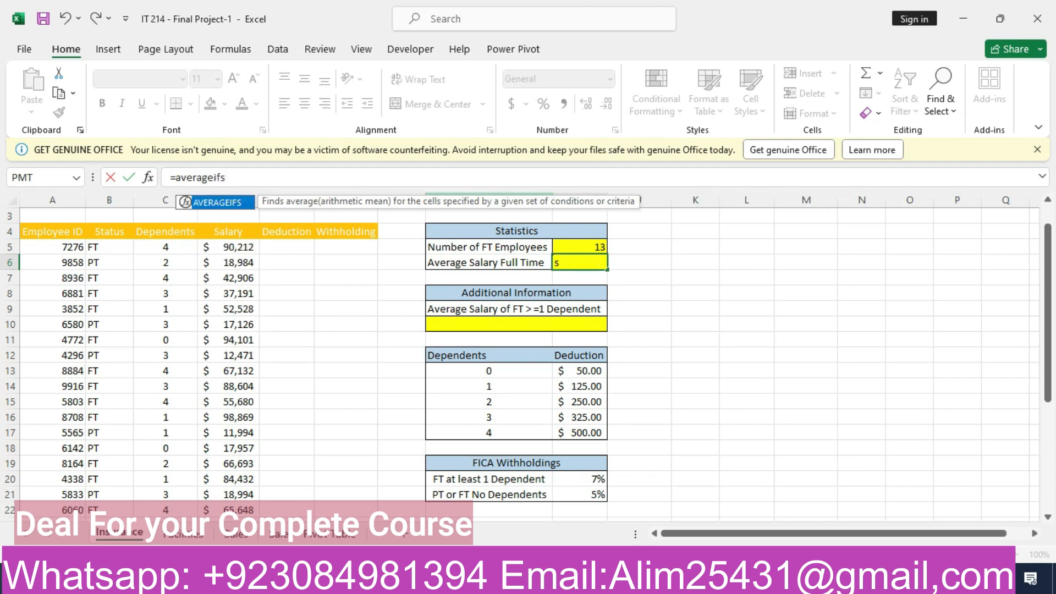
key("alt+Tab")
key("BackSpace")
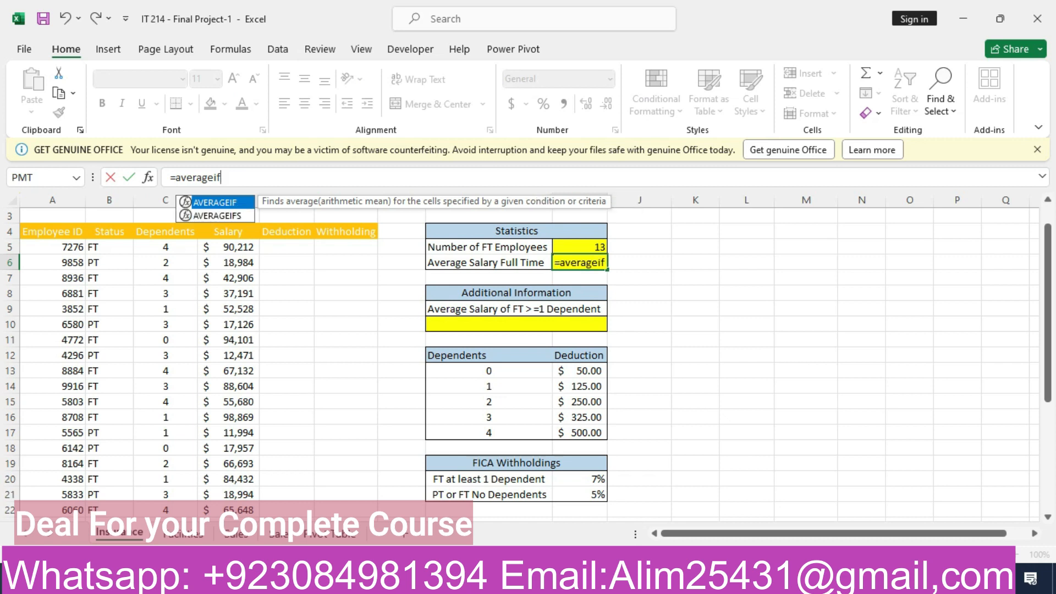
type("(")
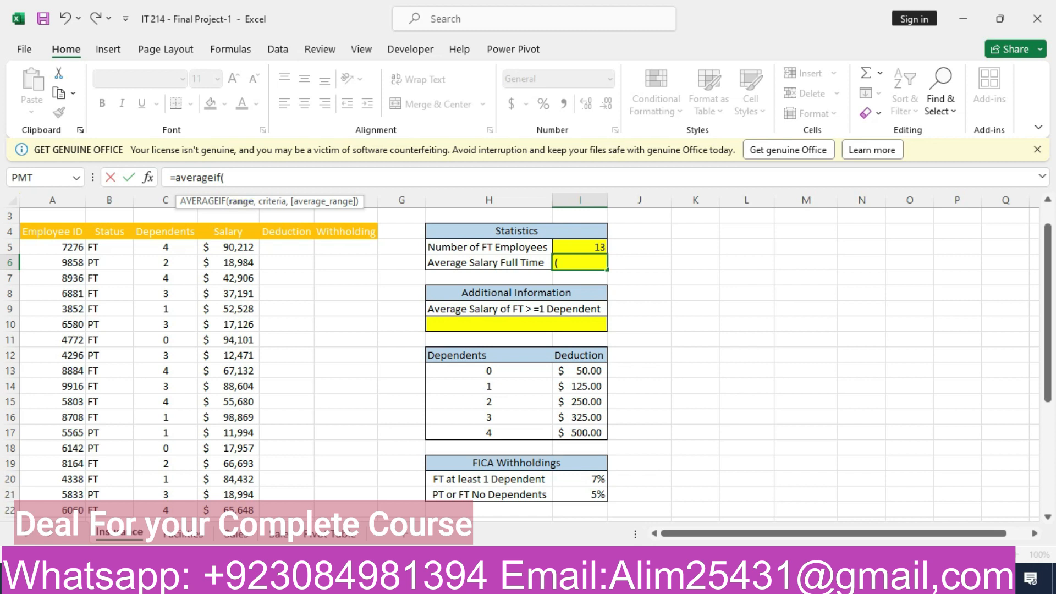
left_click_drag(109, 247, 109, 515)
type(",")
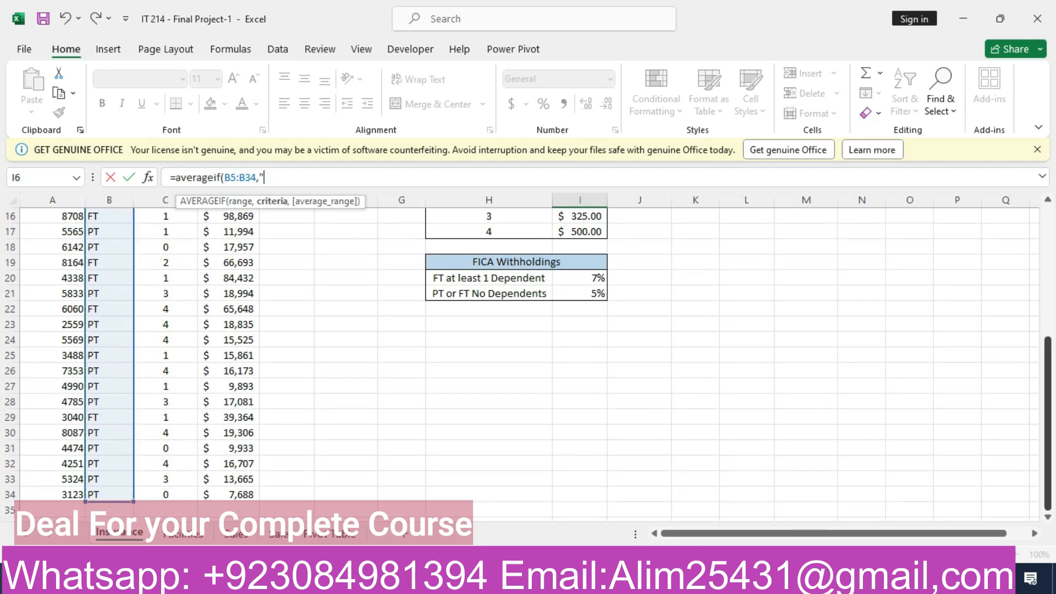
type(" \"FT\",")
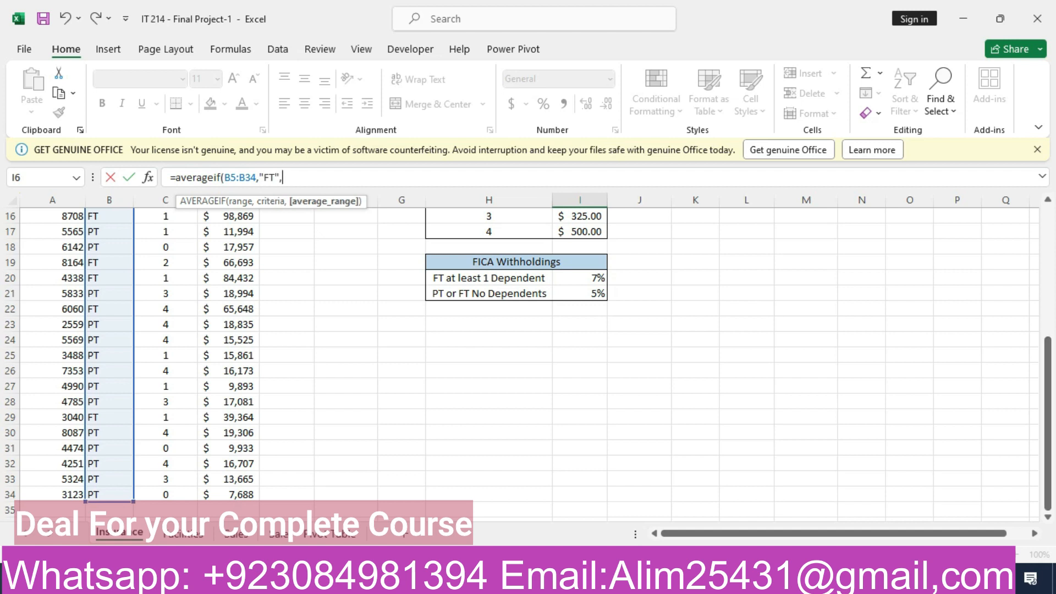